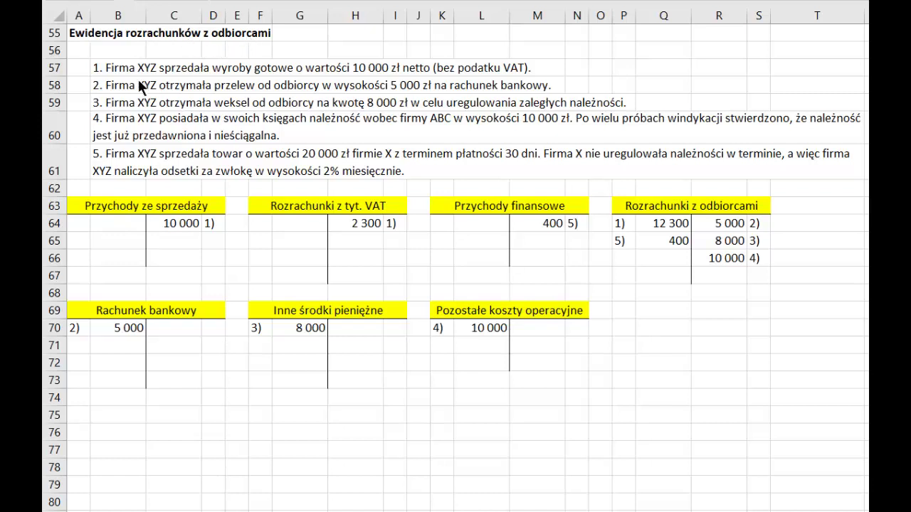
drag(98, 68, 110, 174)
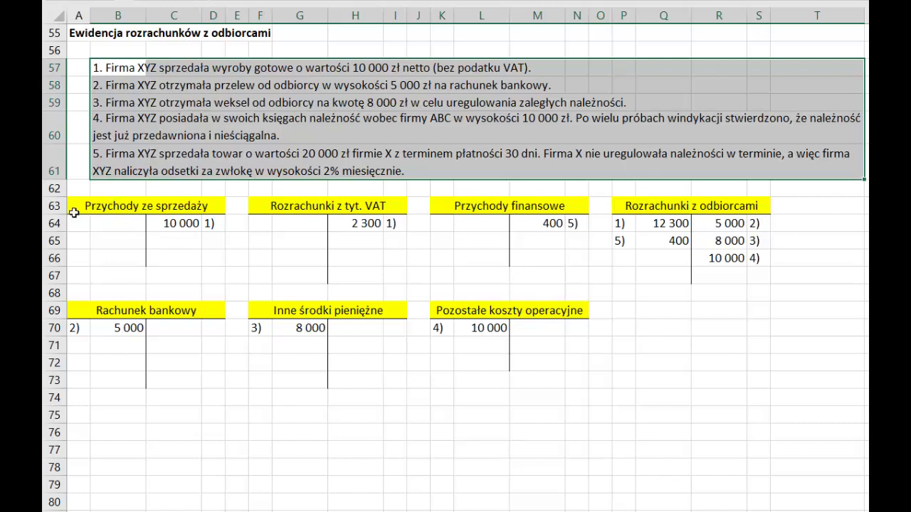
mouse_move(75, 208)
mouse_down()
mouse_move(720, 340)
mouse_move(718, 361)
mouse_up()
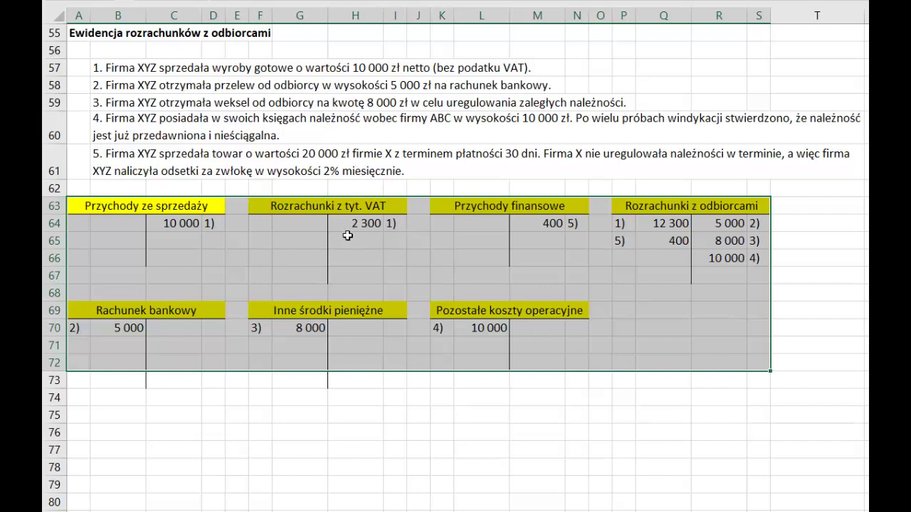
drag(113, 65, 100, 156)
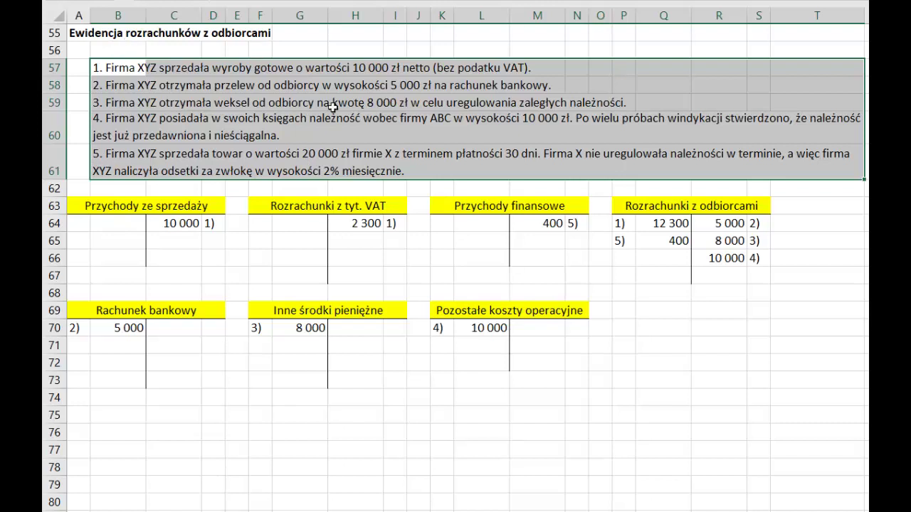
click(400, 278)
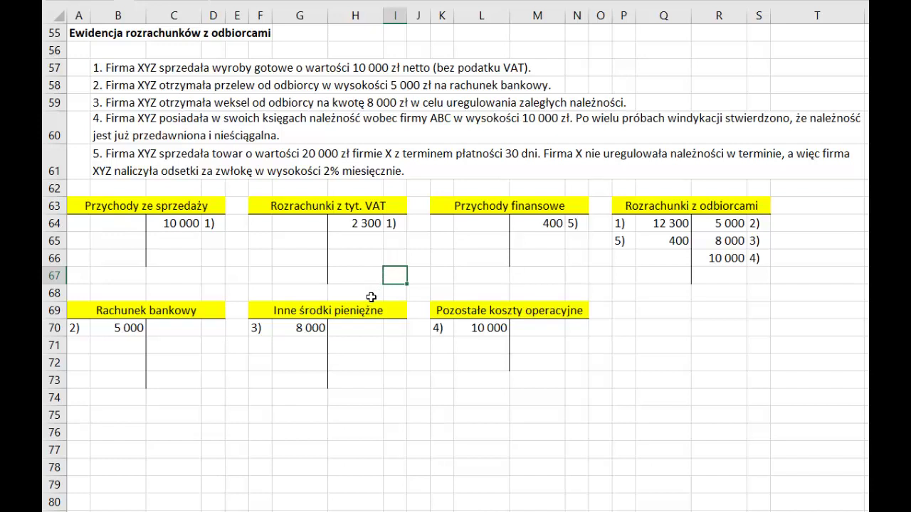
click(108, 63)
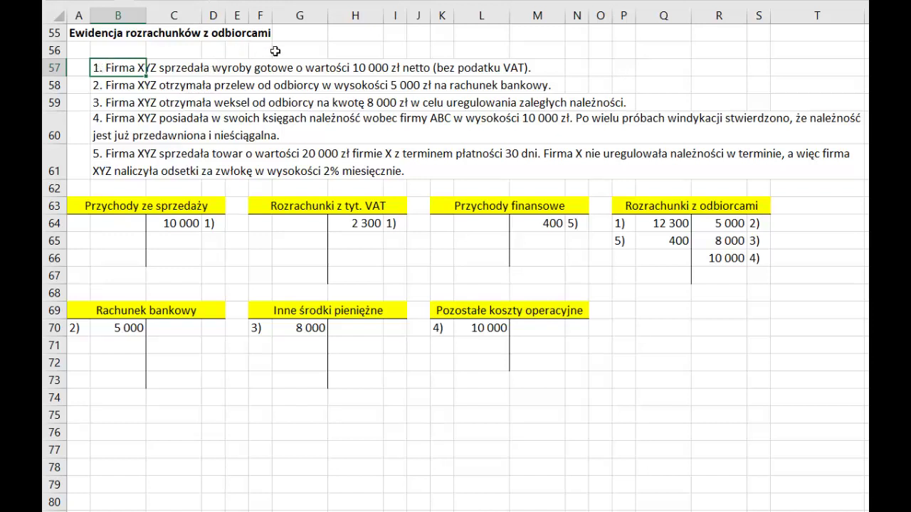
drag(82, 205, 214, 207)
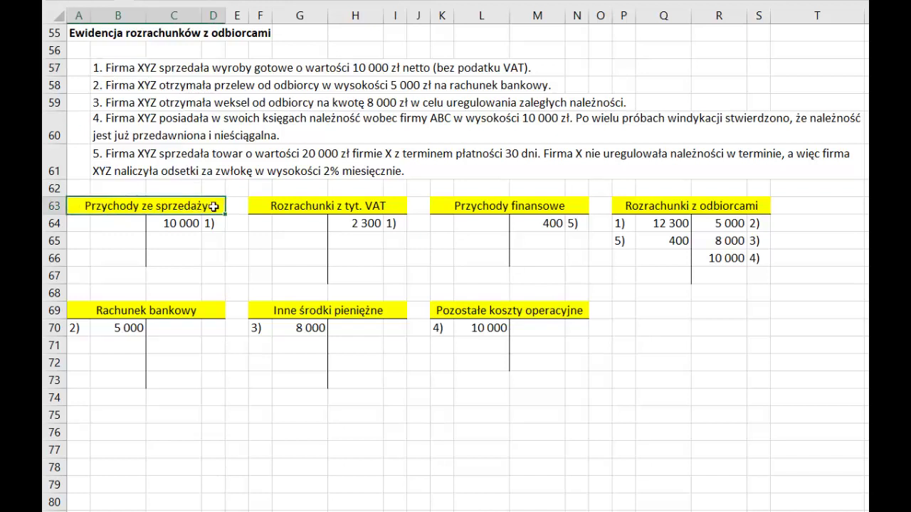
click(200, 223)
mouse_move(179, 225)
mouse_down()
mouse_move(173, 278)
mouse_move(183, 265)
mouse_up()
drag(115, 222, 112, 263)
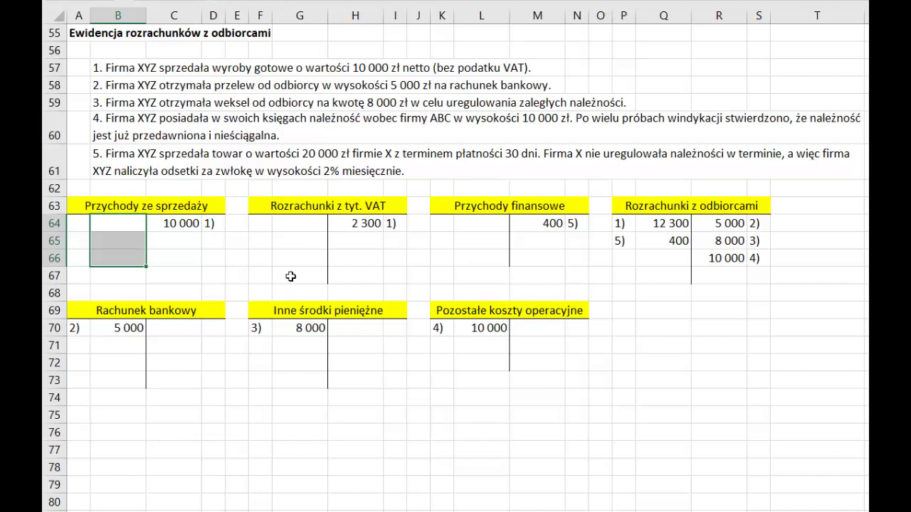
click(161, 206)
drag(178, 223, 207, 223)
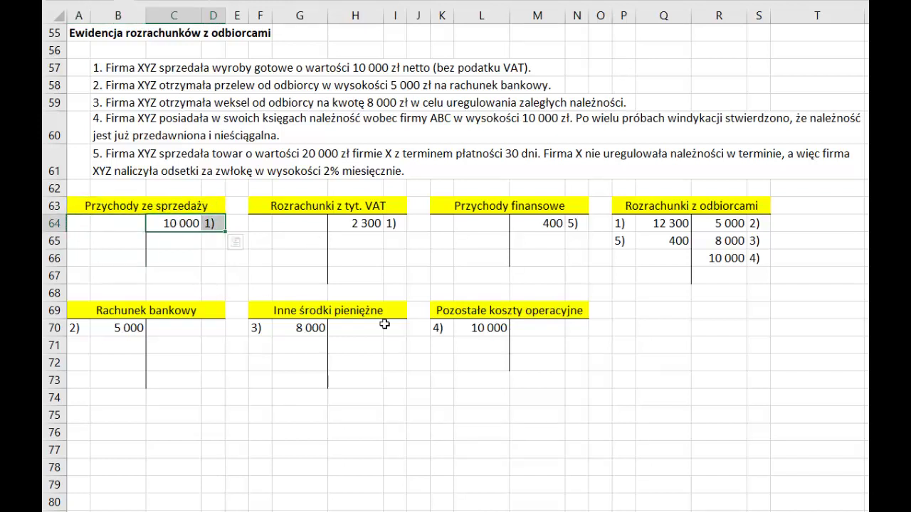
click(164, 223)
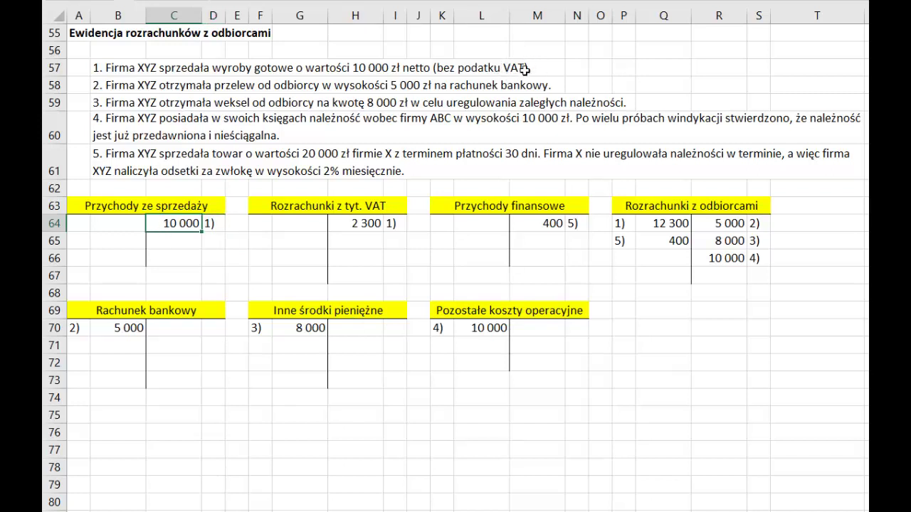
double_click(366, 224)
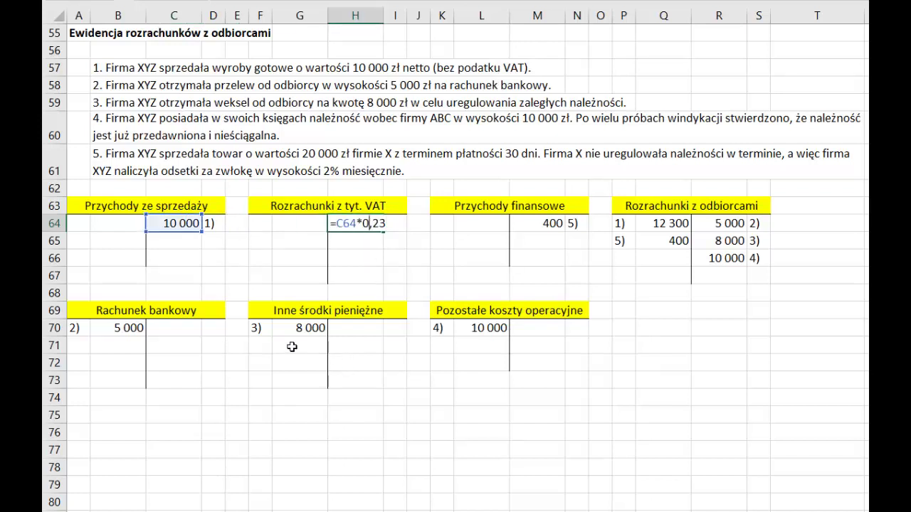
key(Escape)
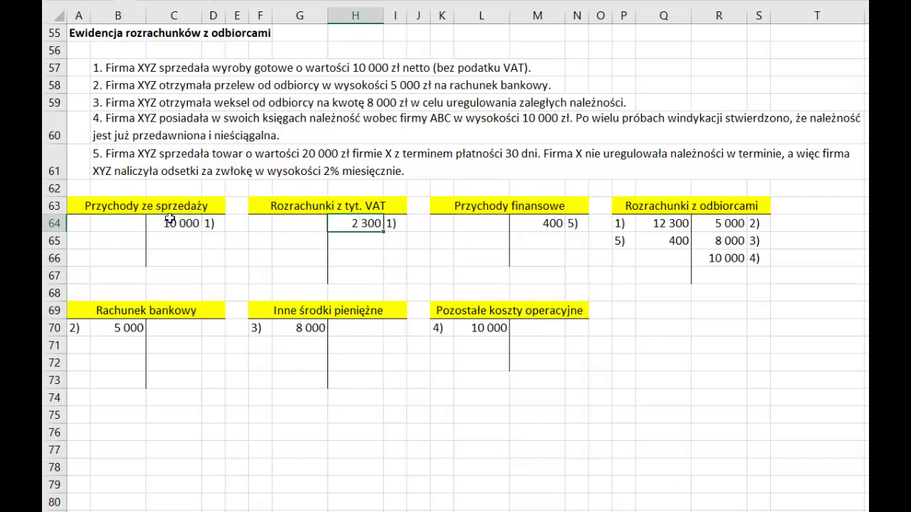
click(170, 220)
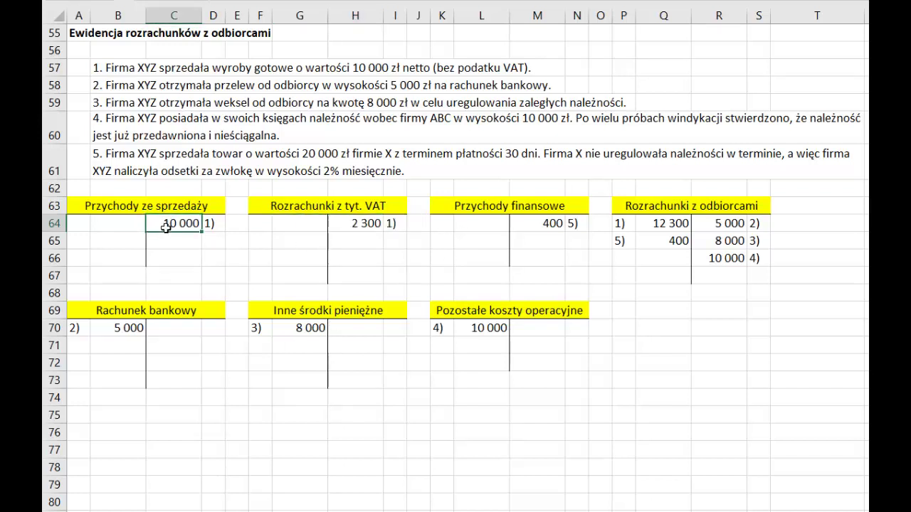
click(359, 223)
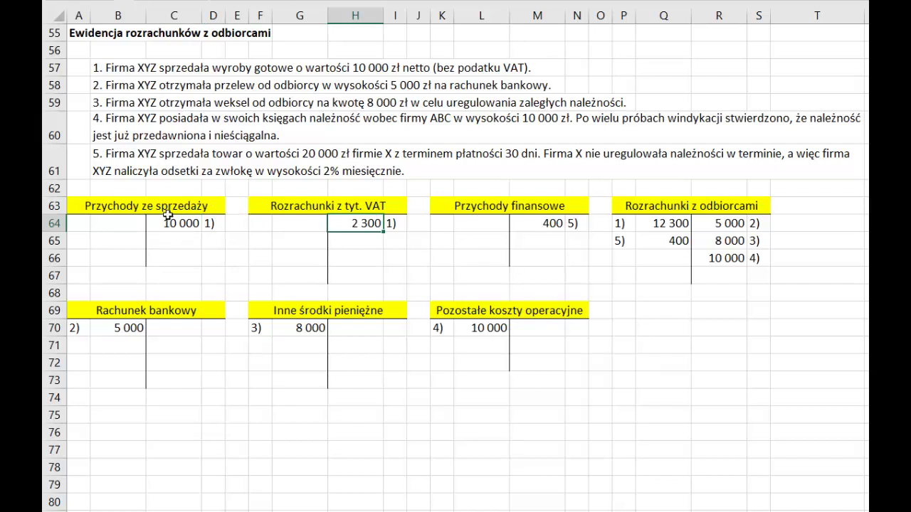
click(178, 225)
ctrl+click(364, 223)
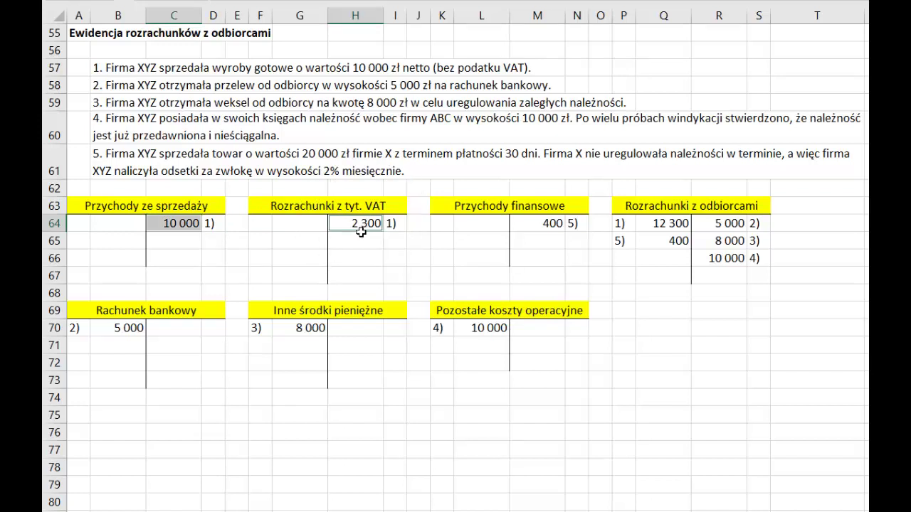
click(656, 206)
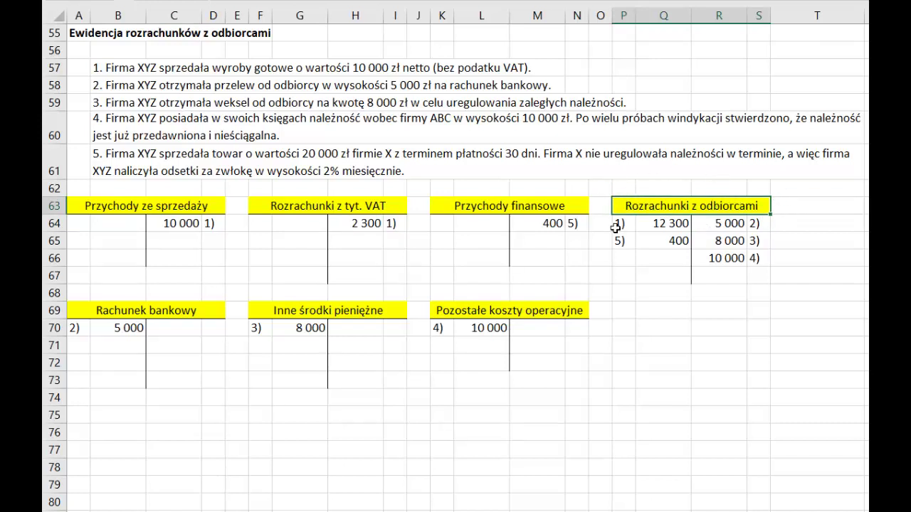
drag(615, 228, 645, 228)
click(646, 227)
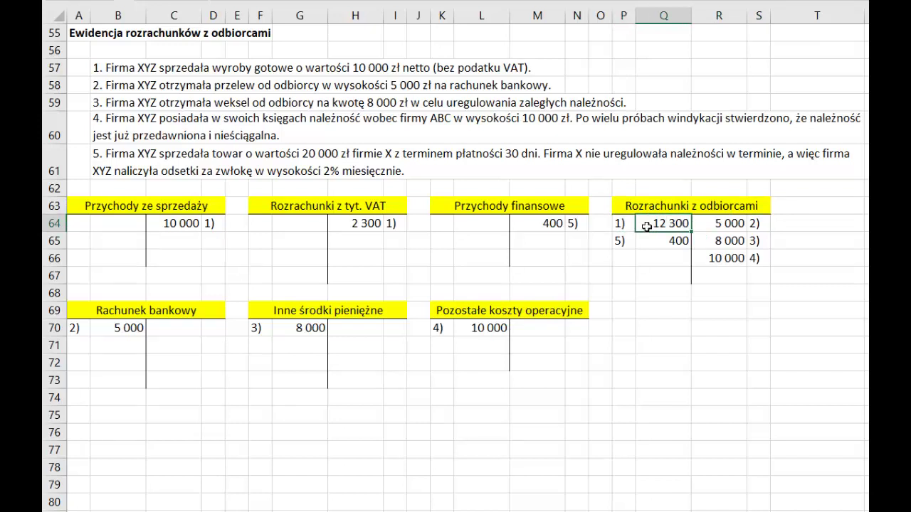
drag(647, 227, 657, 274)
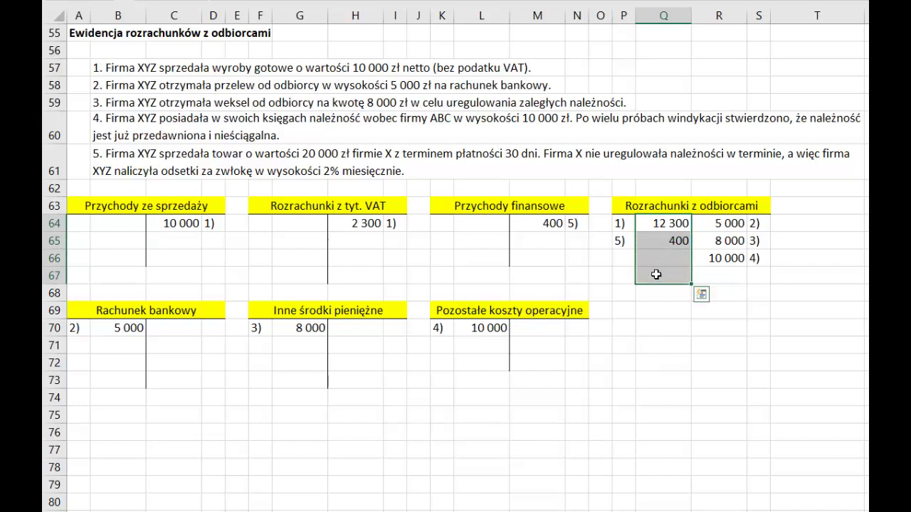
drag(720, 223, 726, 274)
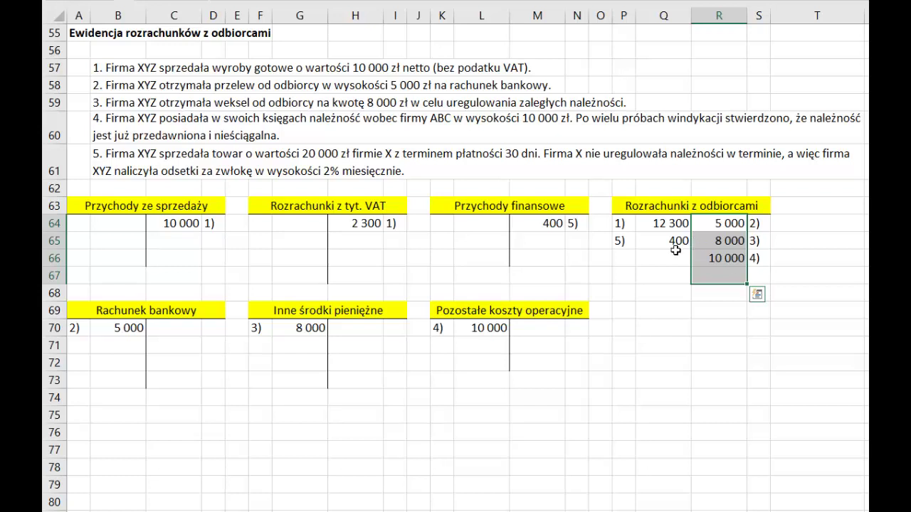
drag(676, 225, 675, 278)
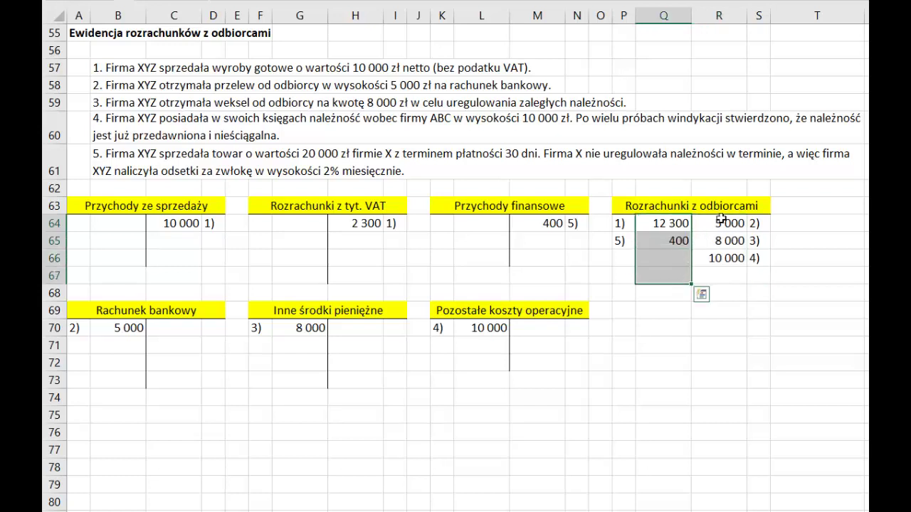
drag(722, 222, 727, 277)
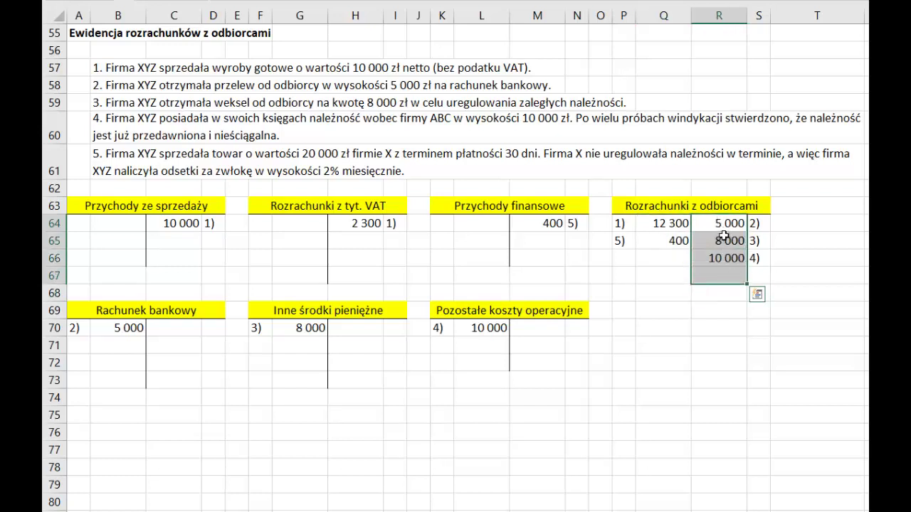
drag(727, 223, 722, 281)
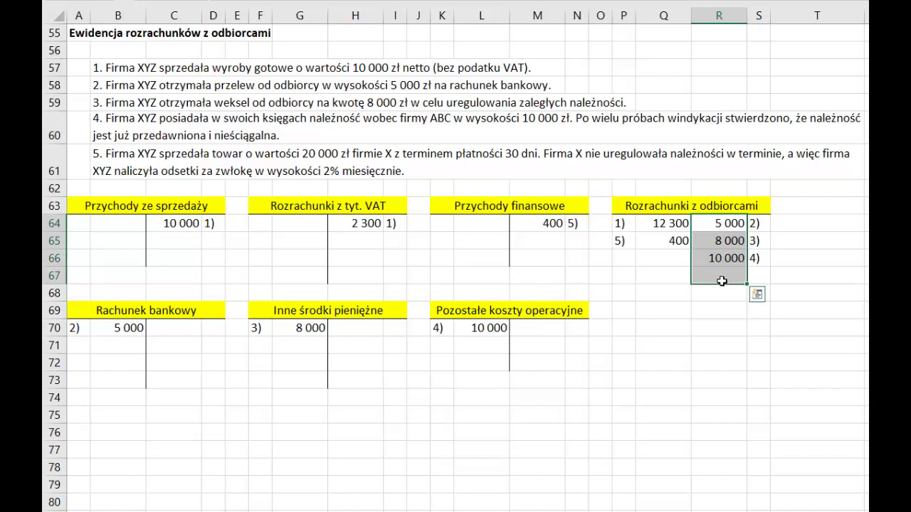
drag(652, 225, 647, 277)
click(683, 205)
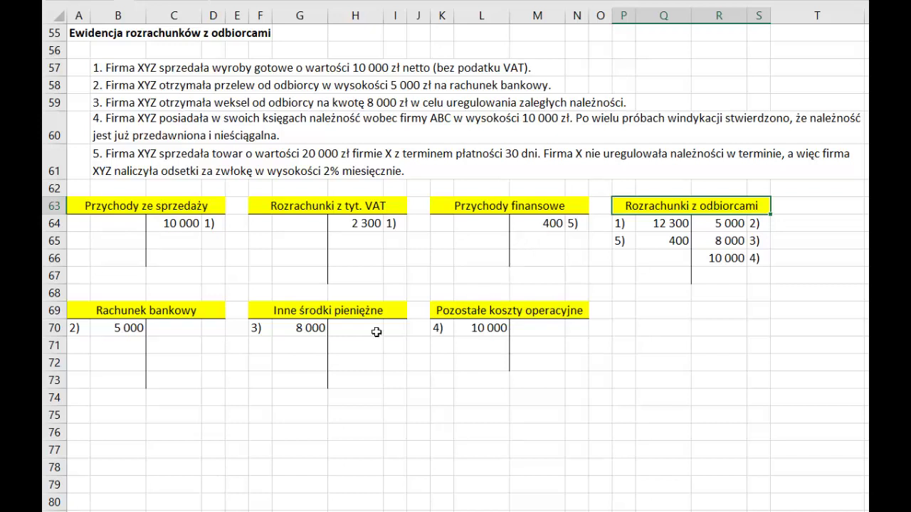
click(183, 224)
click(369, 225)
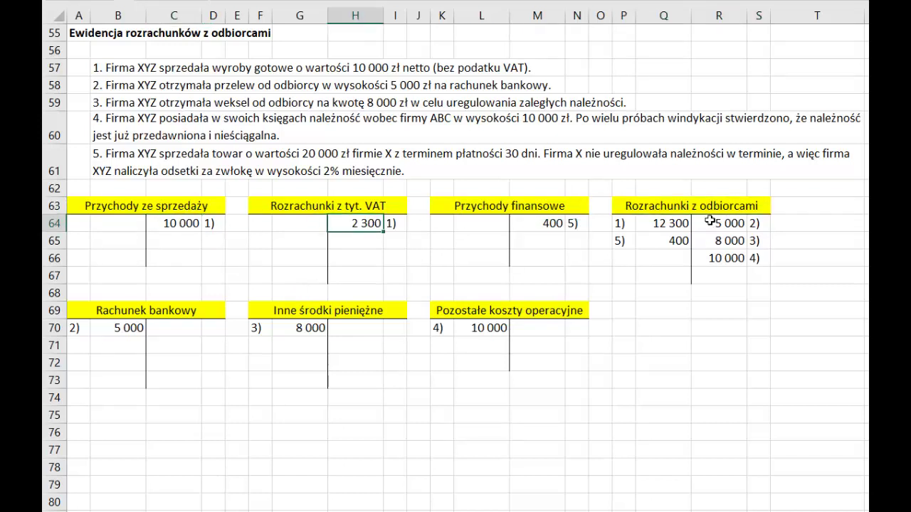
click(672, 224)
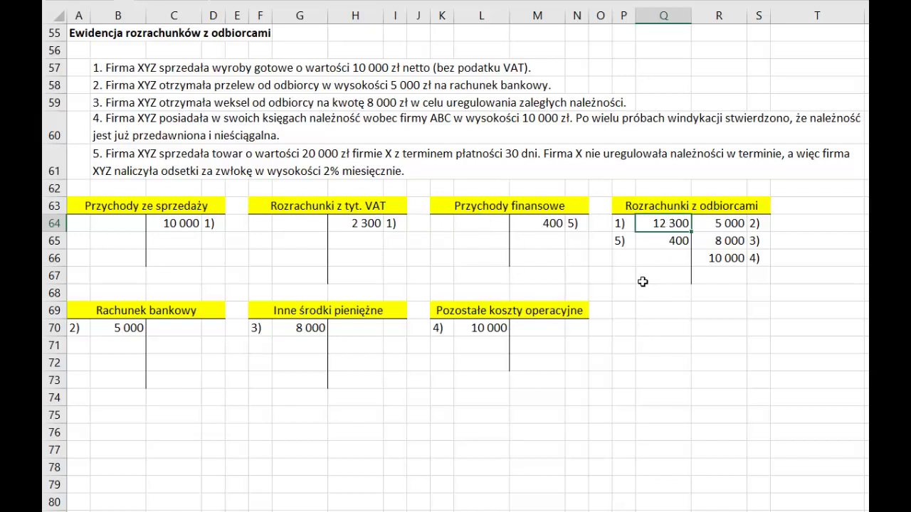
click(93, 85)
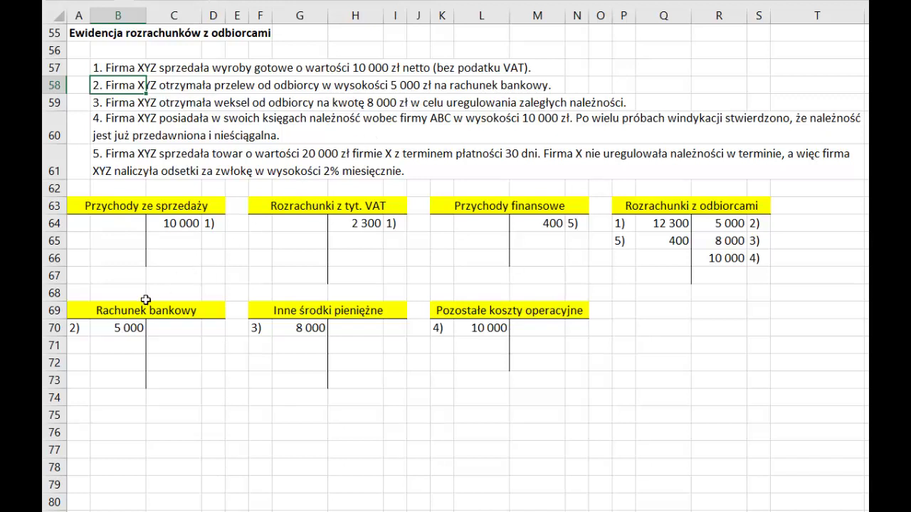
click(91, 316)
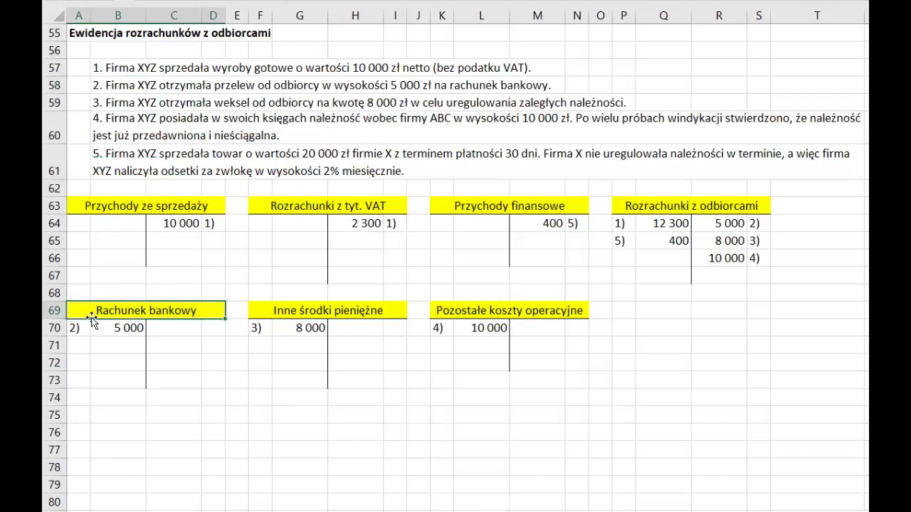
click(123, 329)
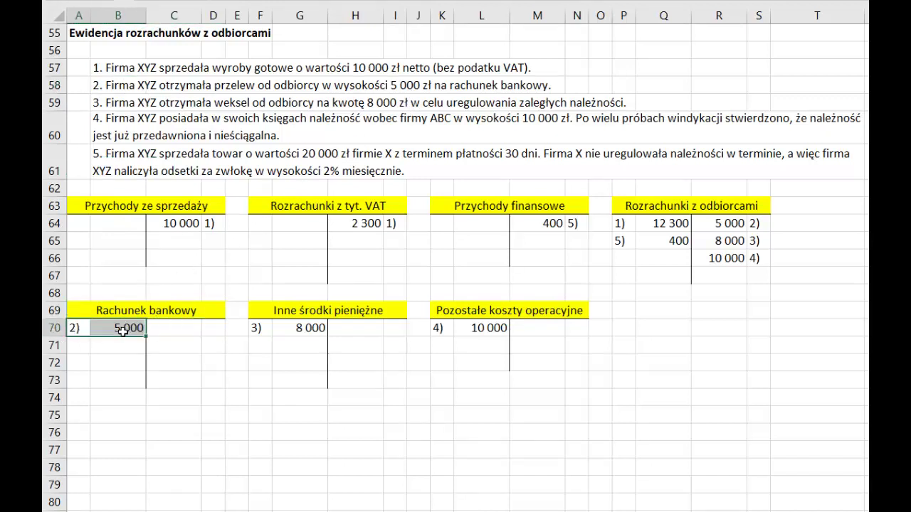
key(ctrl+v)
click(120, 327)
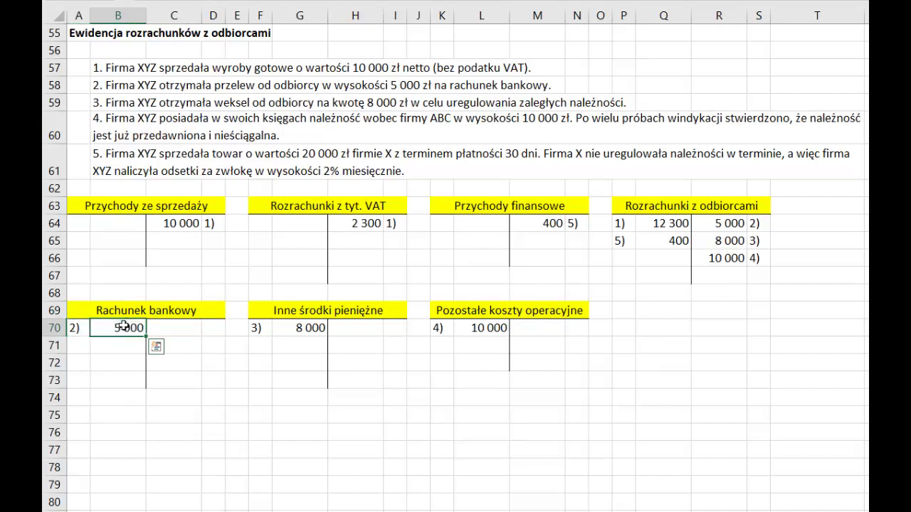
click(709, 208)
click(758, 223)
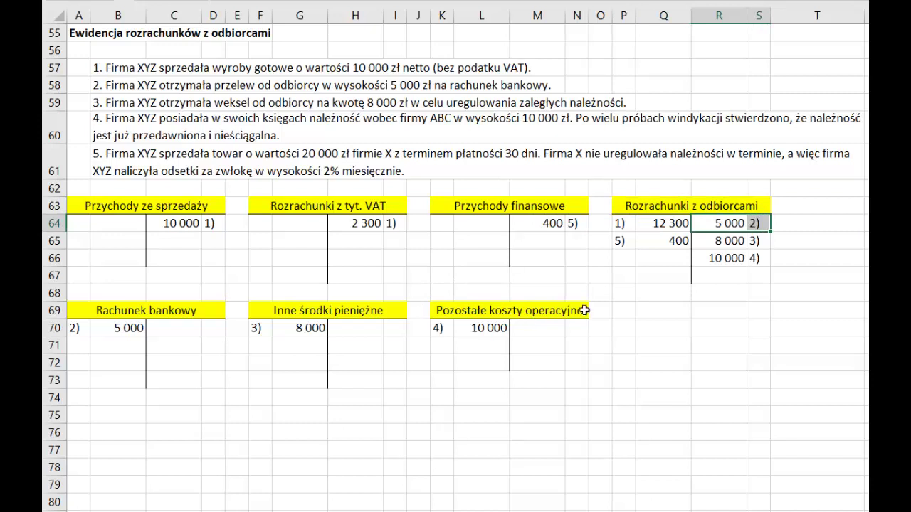
key(ctrl+v)
drag(671, 223, 671, 282)
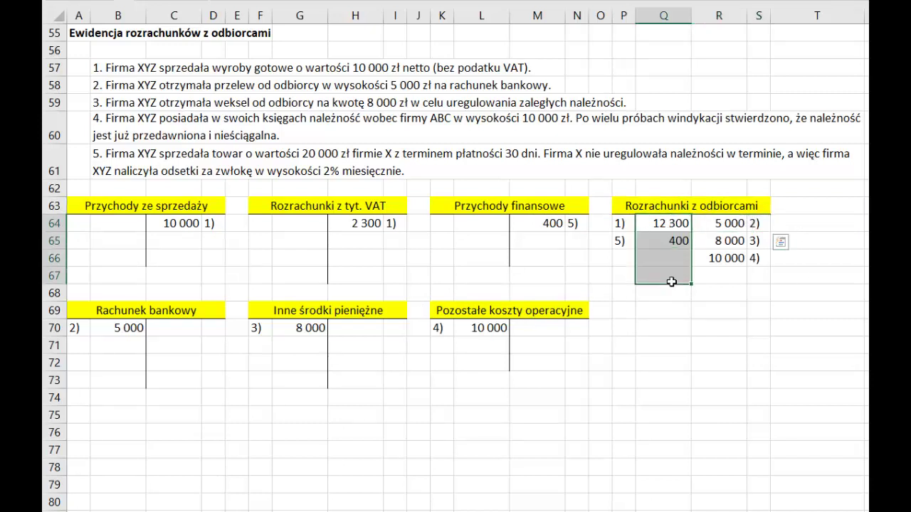
key(ctrl+v)
drag(732, 224, 731, 276)
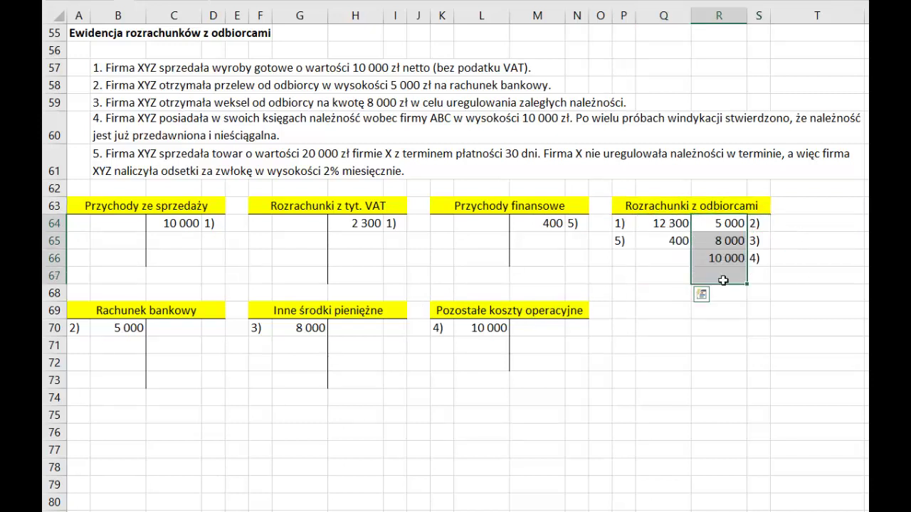
key(ctrl+v)
click(758, 223)
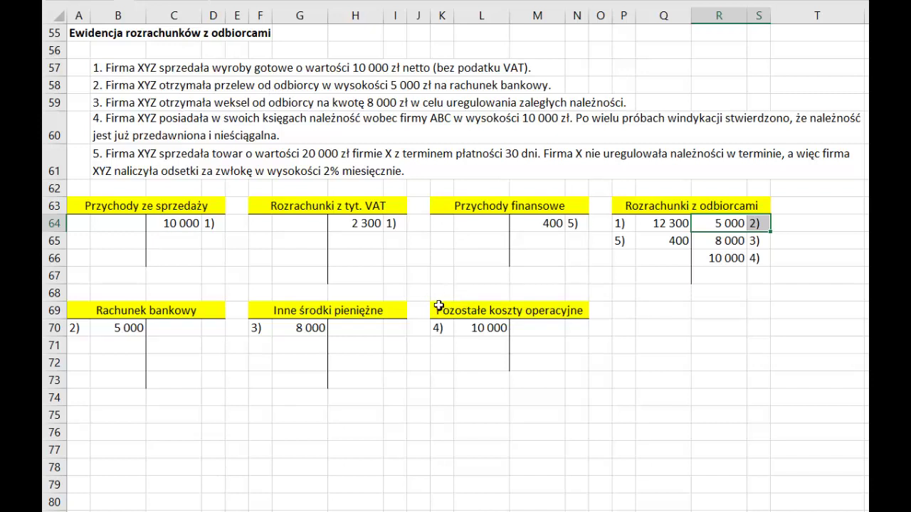
drag(128, 328, 76, 327)
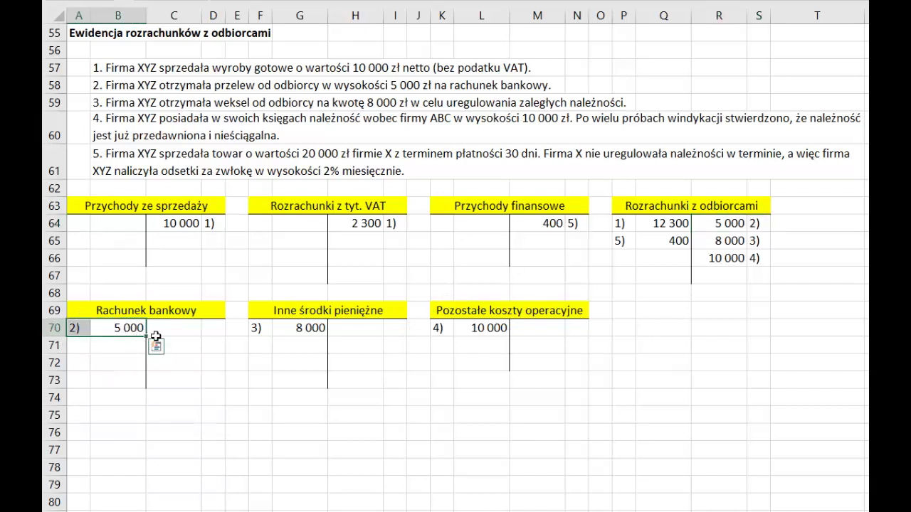
click(111, 100)
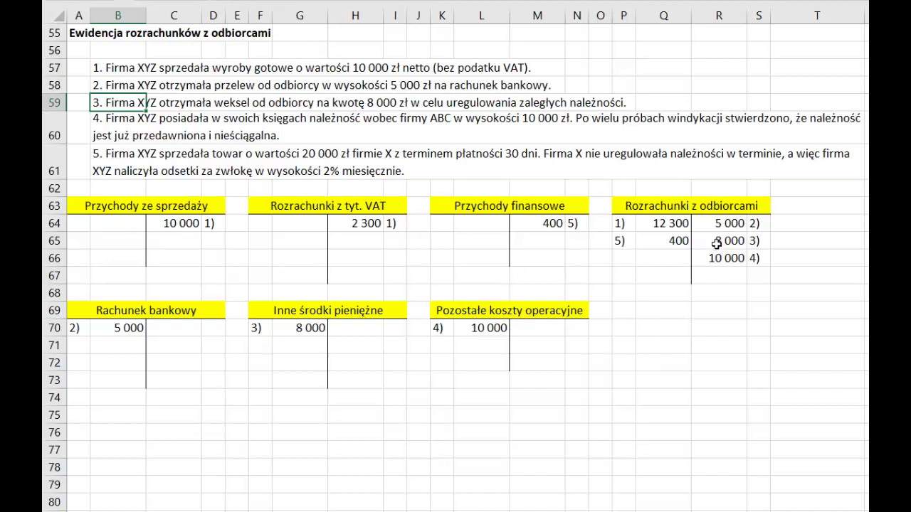
drag(714, 246, 750, 239)
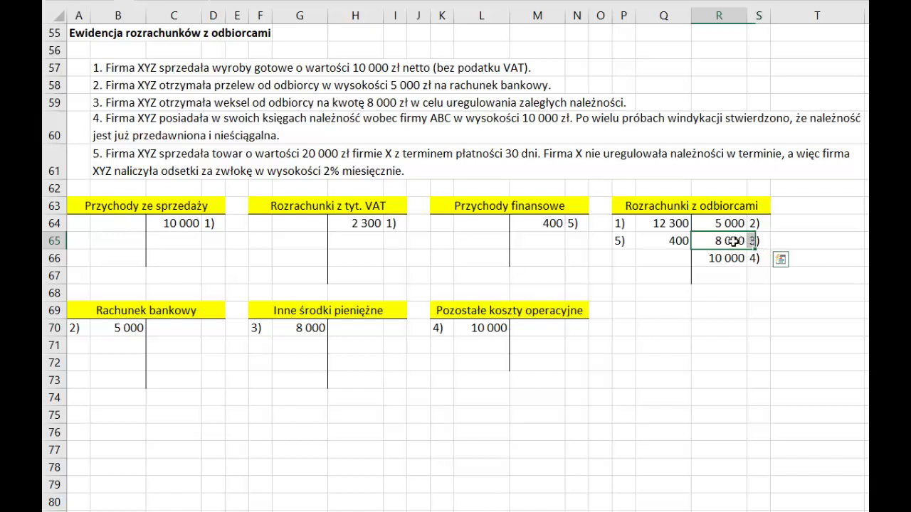
drag(734, 241, 758, 242)
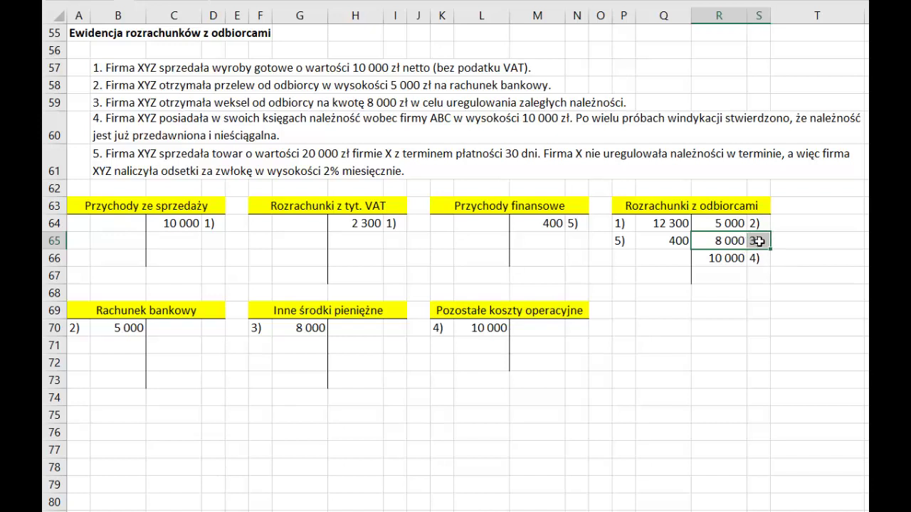
click(702, 206)
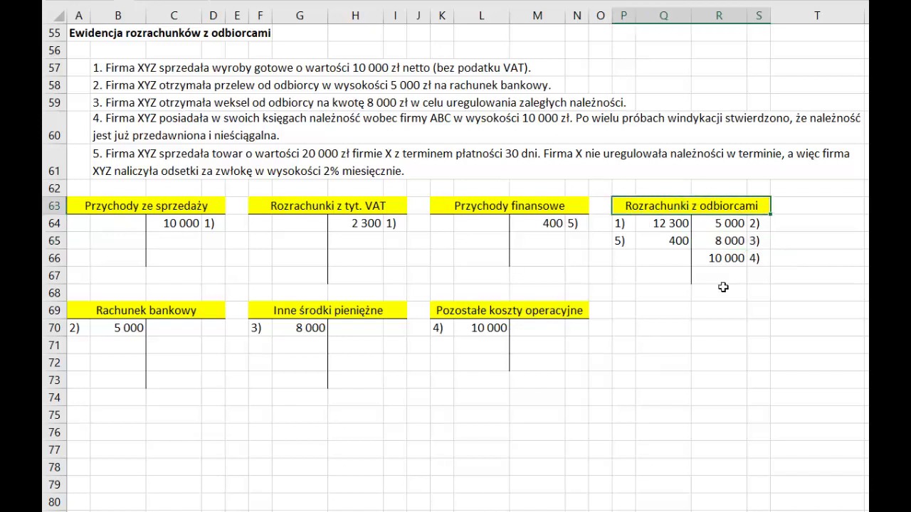
drag(737, 241, 752, 237)
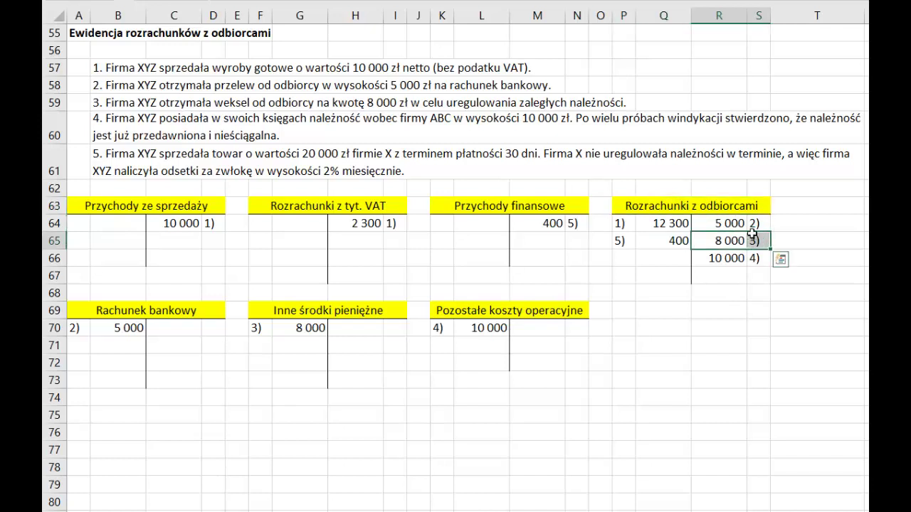
click(727, 240)
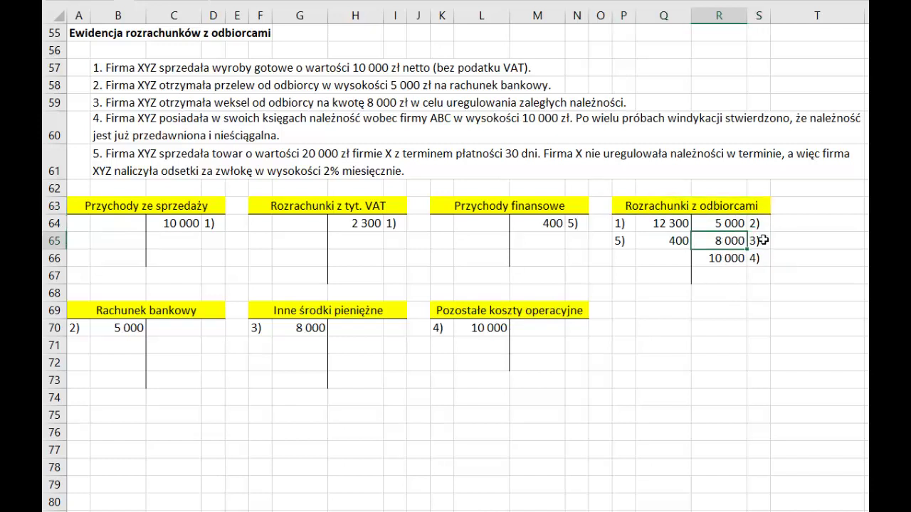
click(762, 241)
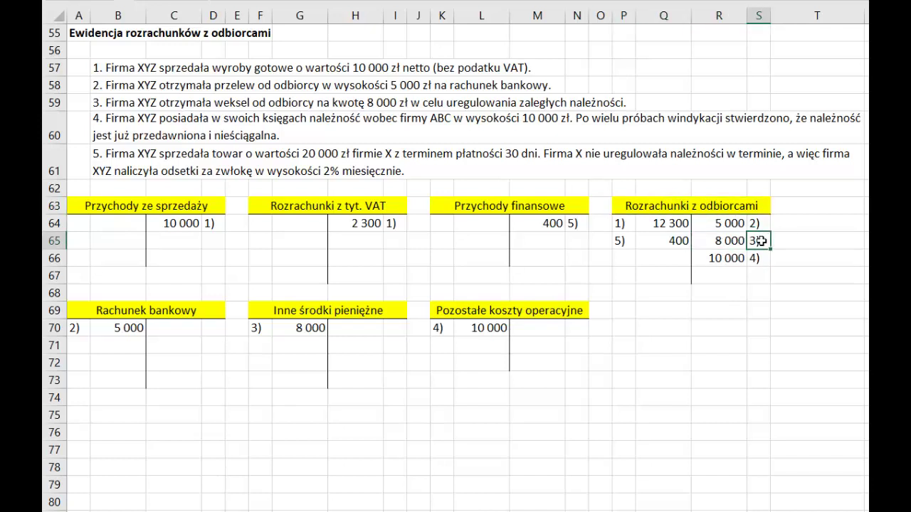
click(721, 241)
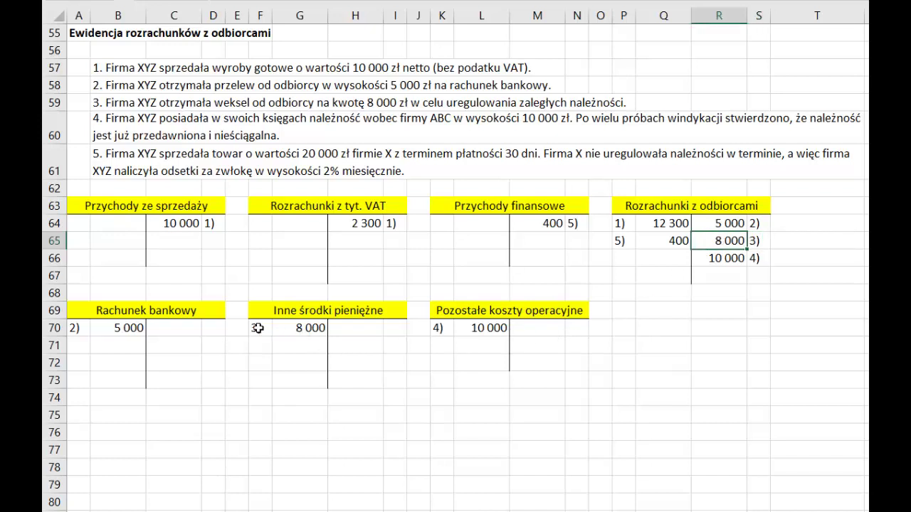
drag(258, 328, 288, 329)
key(ctrl+v)
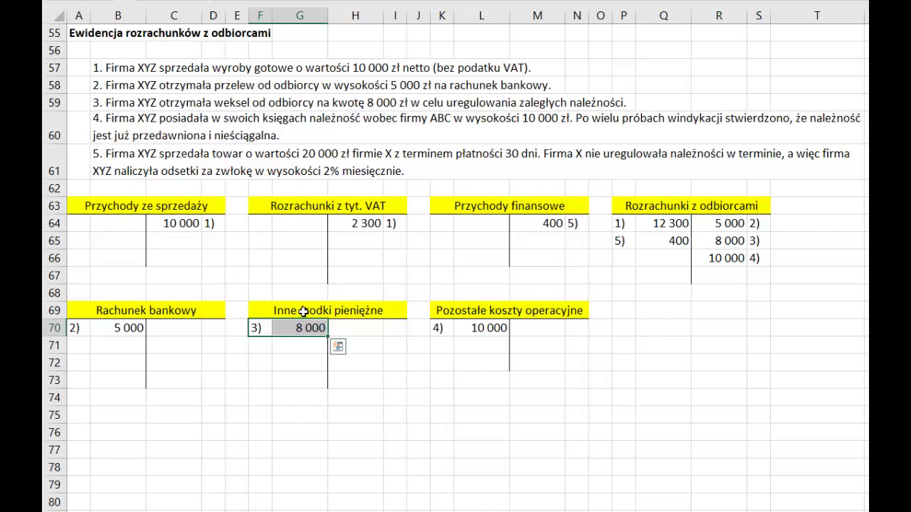
click(303, 311)
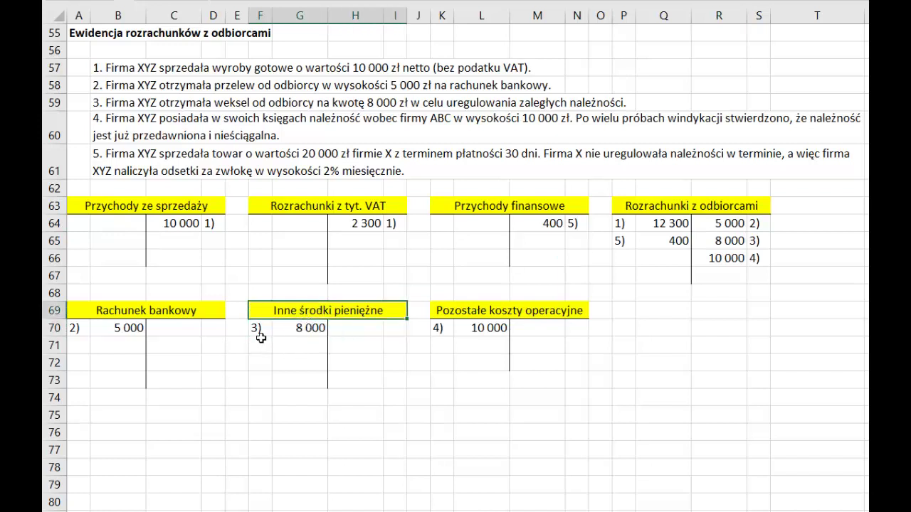
drag(261, 331, 295, 331)
key(ctrl+v)
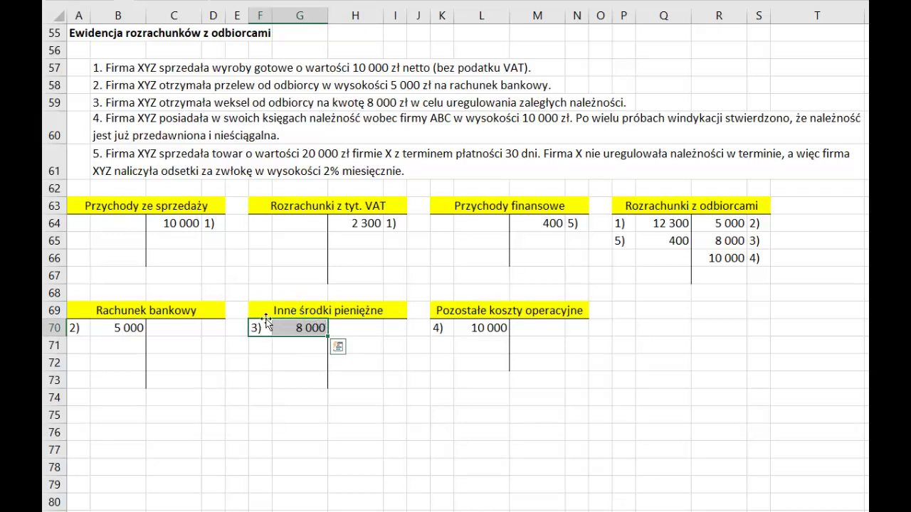
click(269, 317)
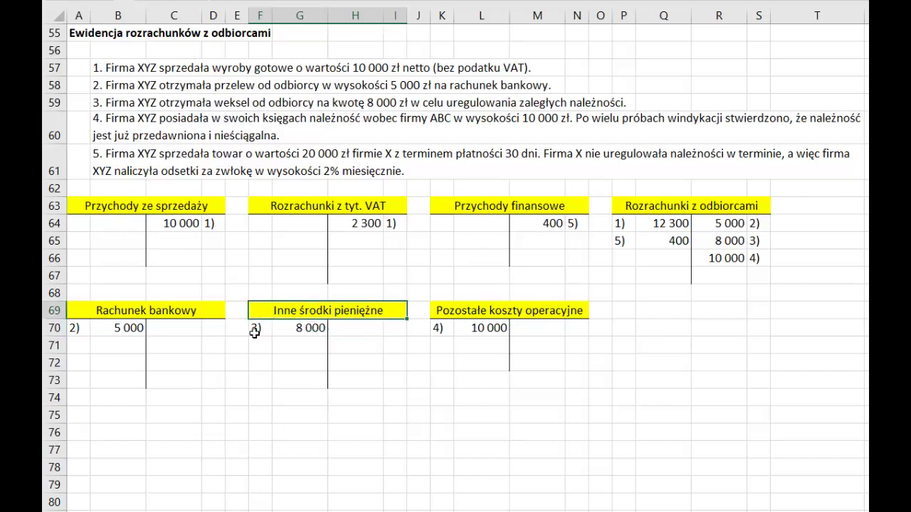
click(286, 332)
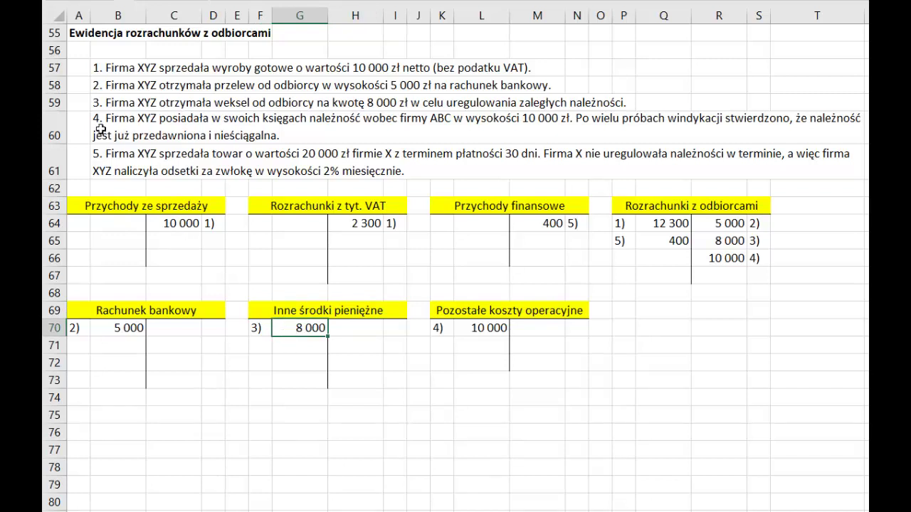
click(263, 320)
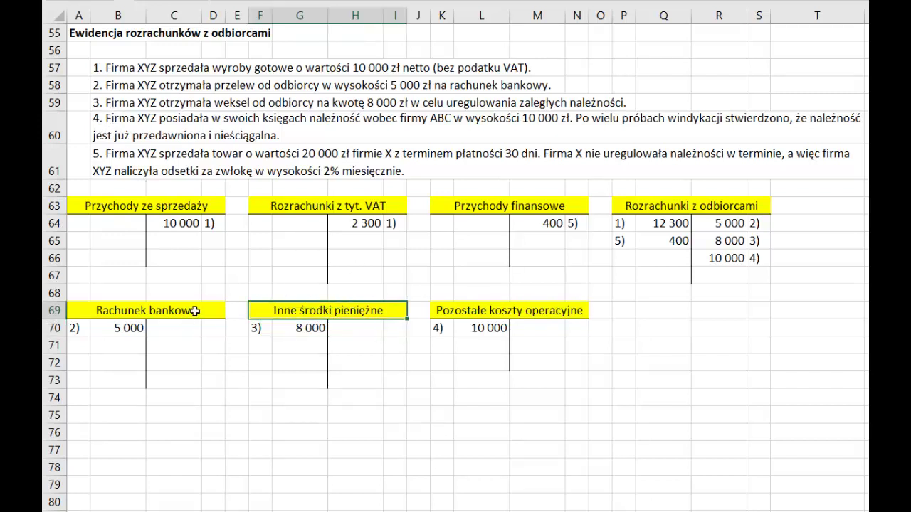
click(101, 140)
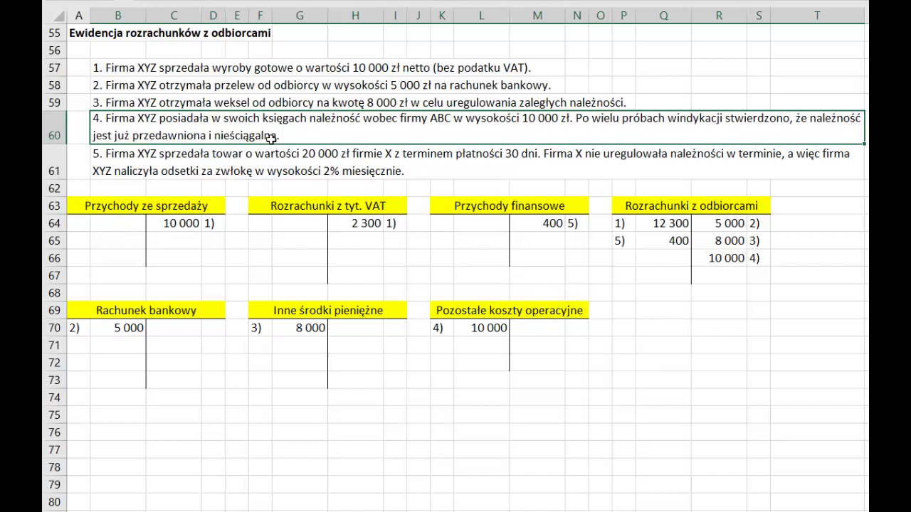
click(736, 259)
drag(736, 259, 751, 260)
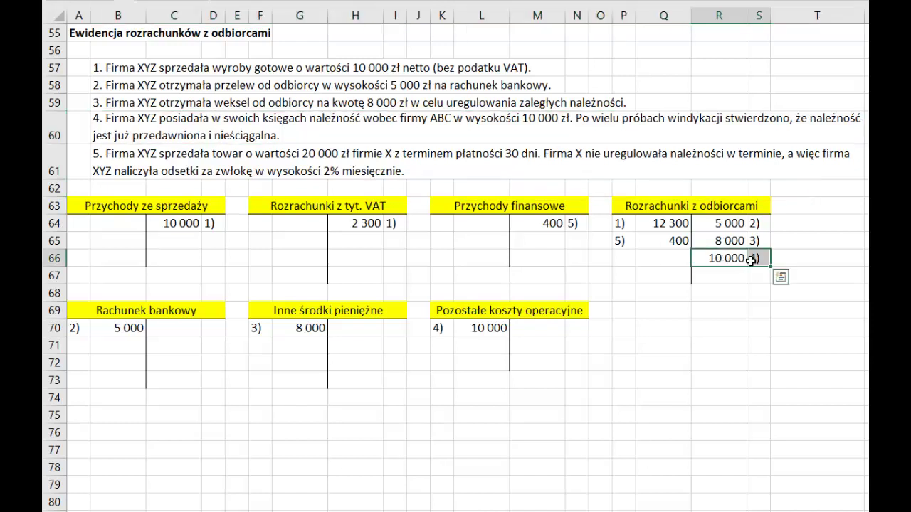
drag(741, 260, 755, 261)
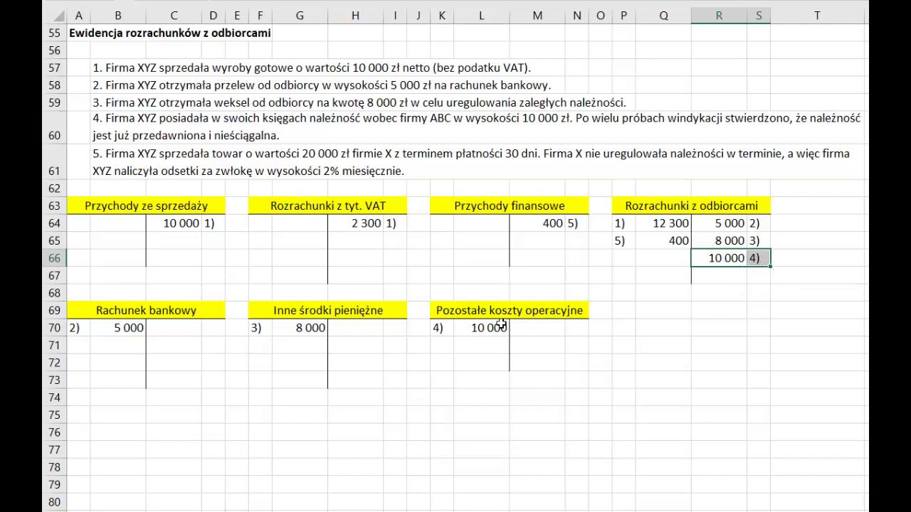
drag(493, 327, 441, 327)
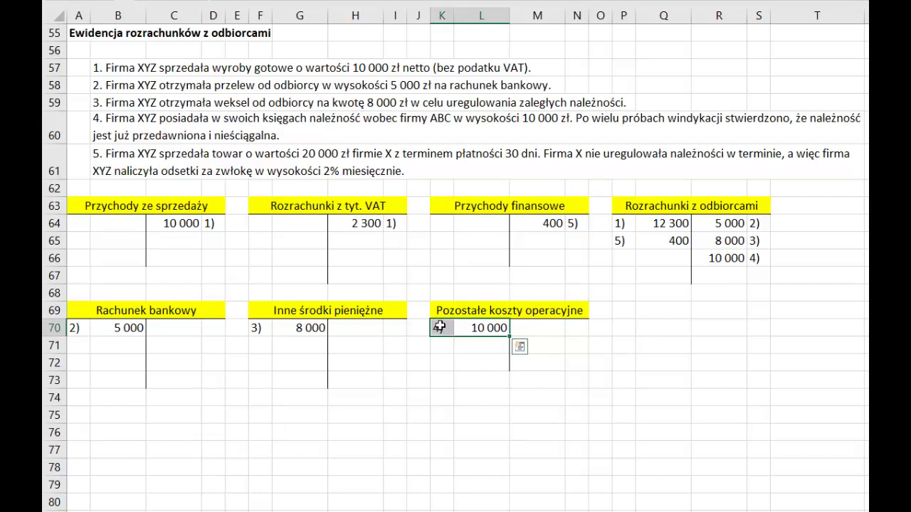
drag(438, 325, 482, 326)
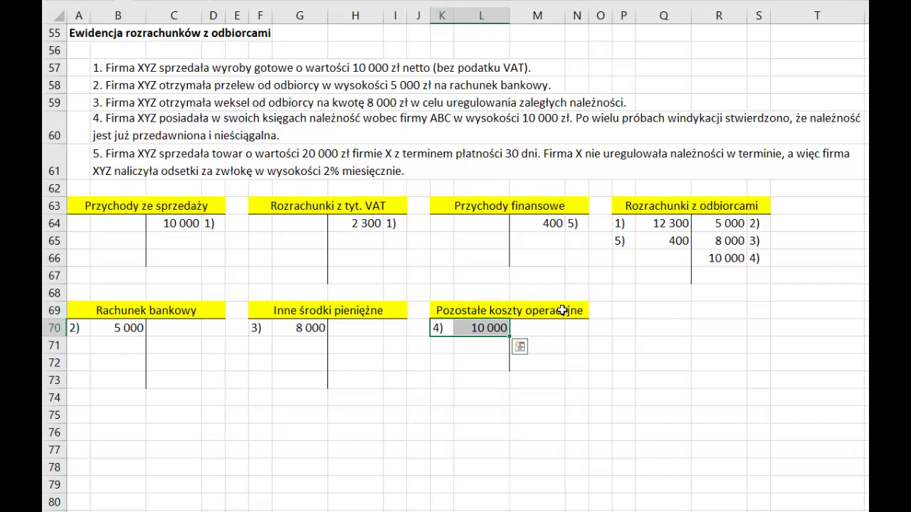
click(441, 311)
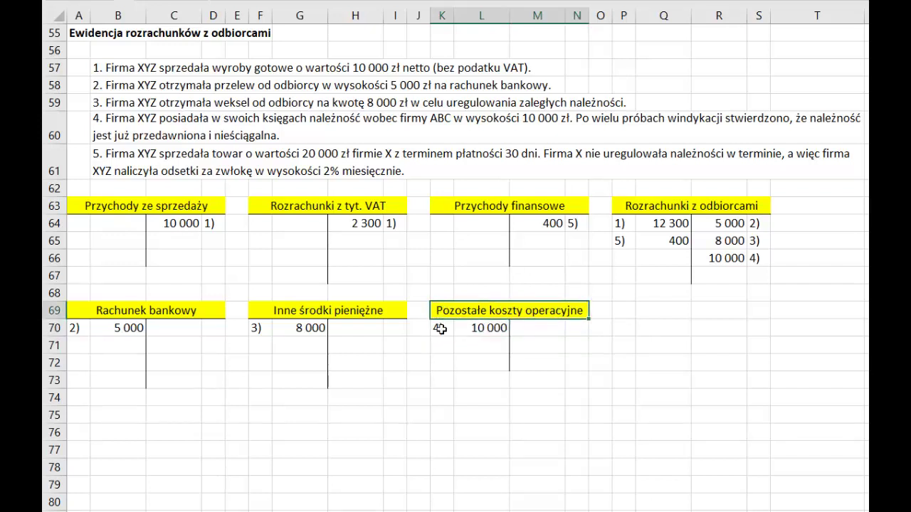
click(109, 161)
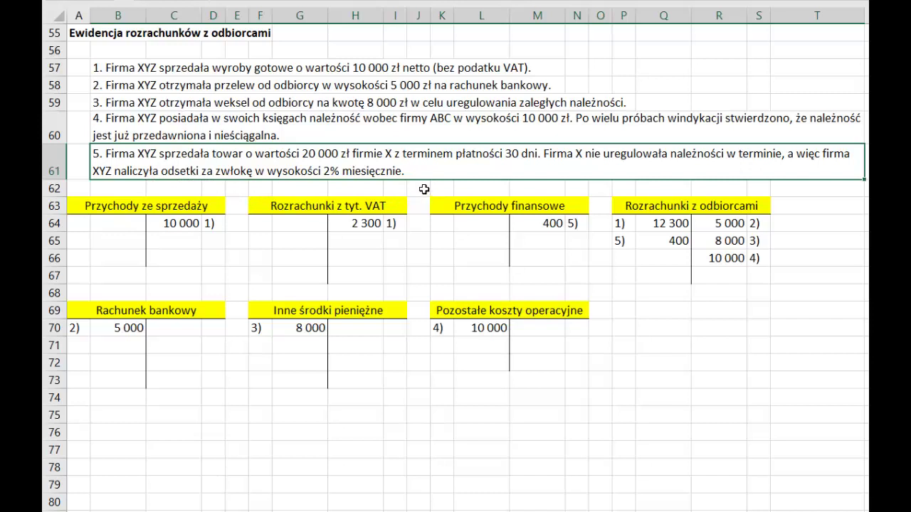
click(679, 241)
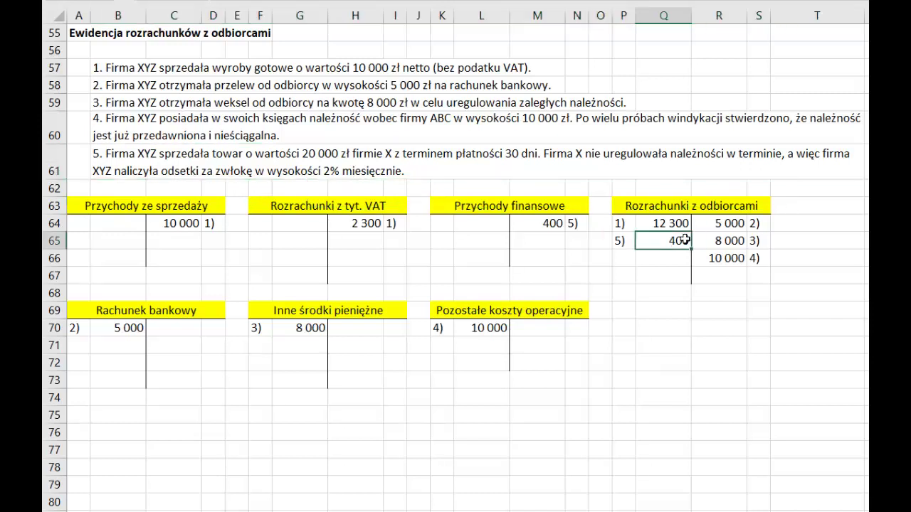
double_click(683, 241)
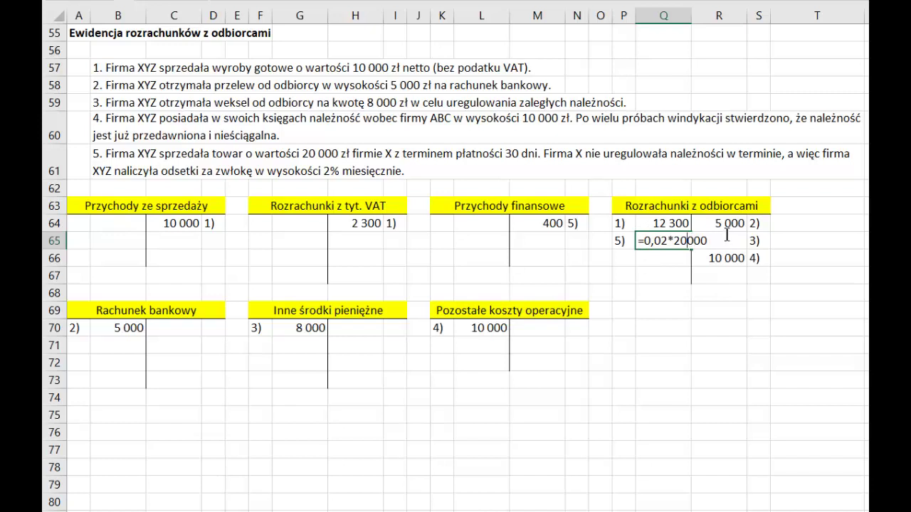
key(ctrl+Return)
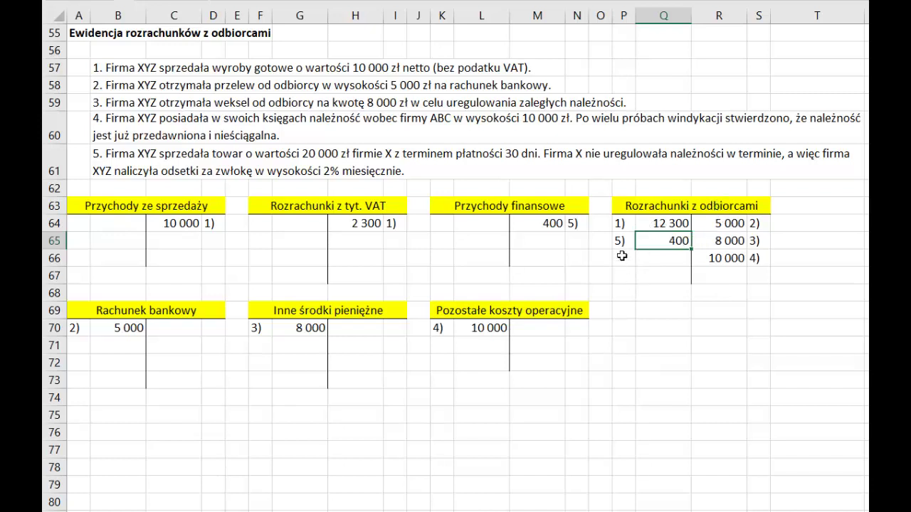
click(638, 208)
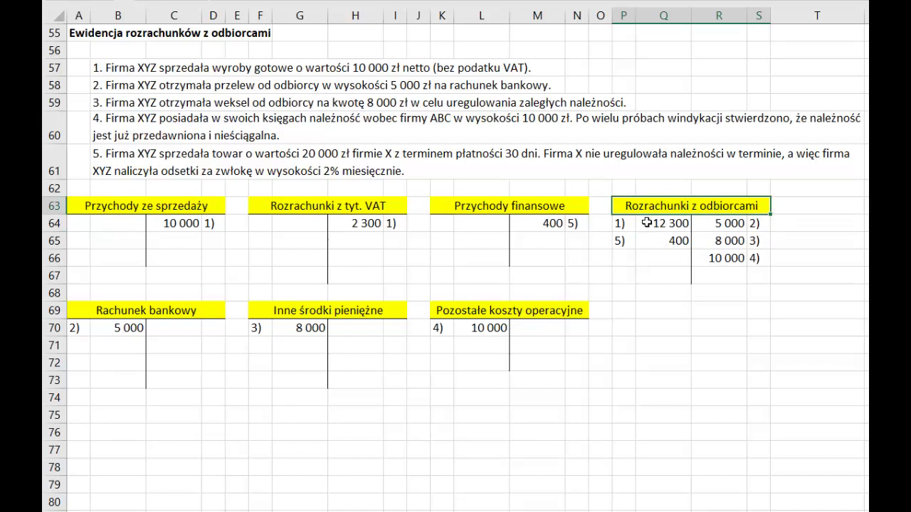
drag(619, 241, 652, 242)
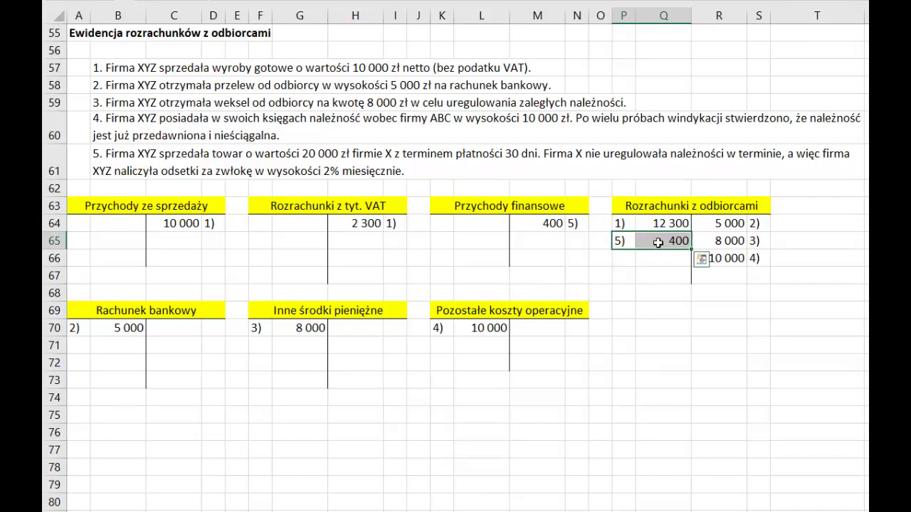
drag(621, 240, 646, 240)
key(Escape)
drag(620, 243, 657, 244)
click(644, 207)
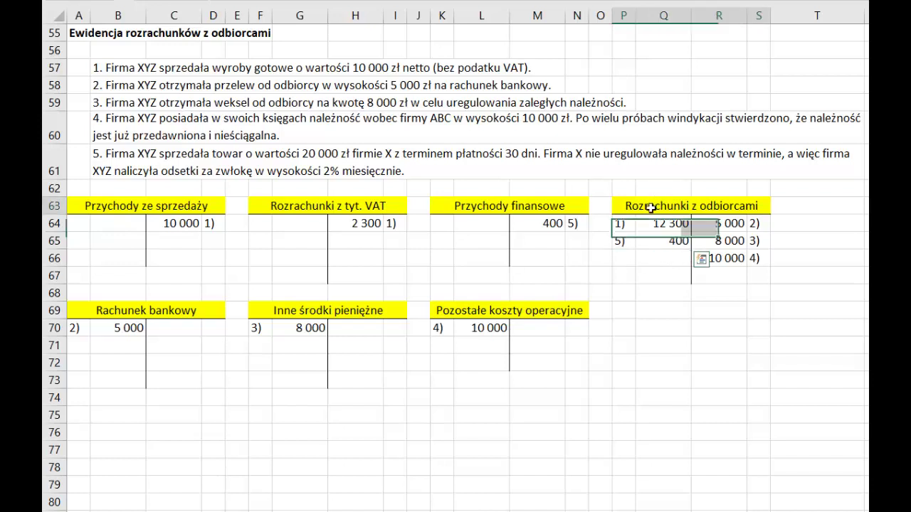
click(91, 171)
drag(619, 243, 657, 246)
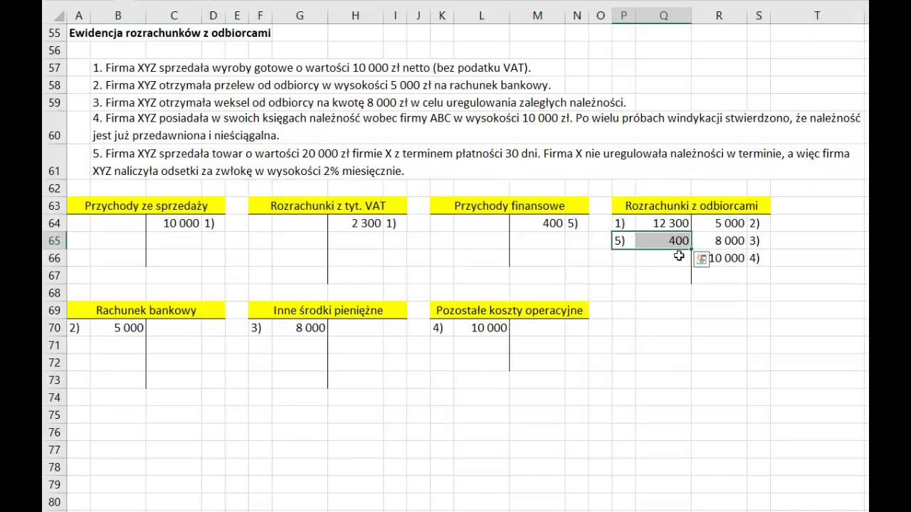
click(531, 206)
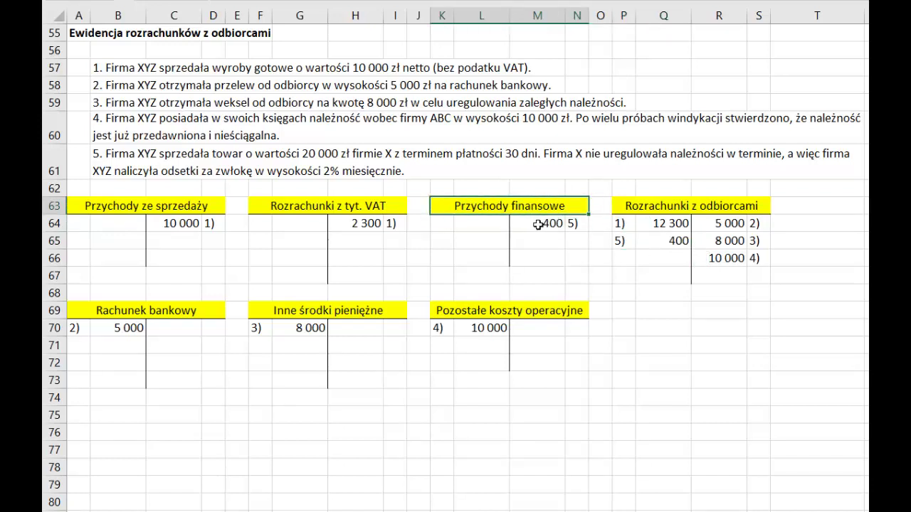
drag(536, 224, 572, 224)
key(ctrl+v)
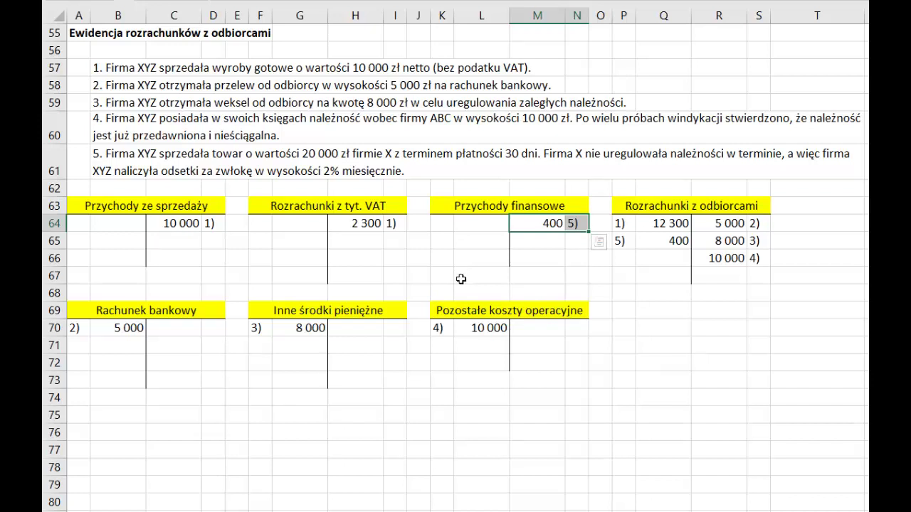
click(461, 279)
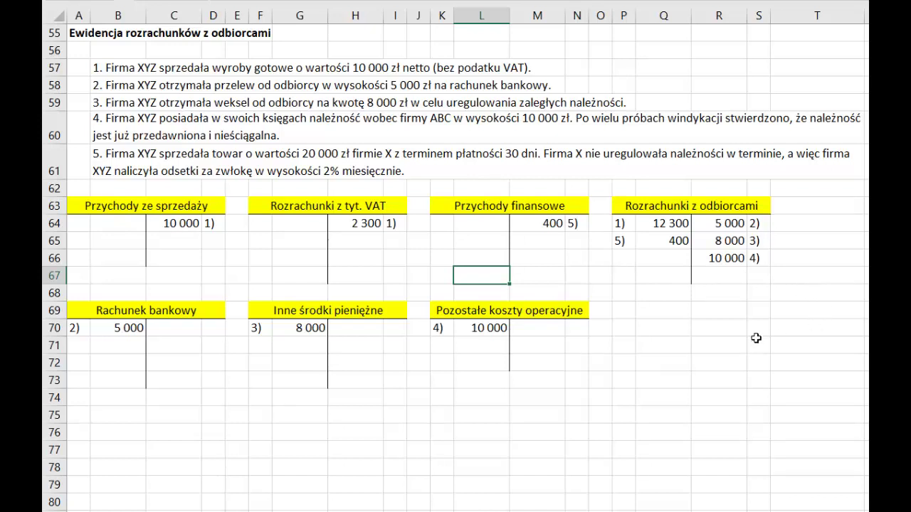
click(766, 448)
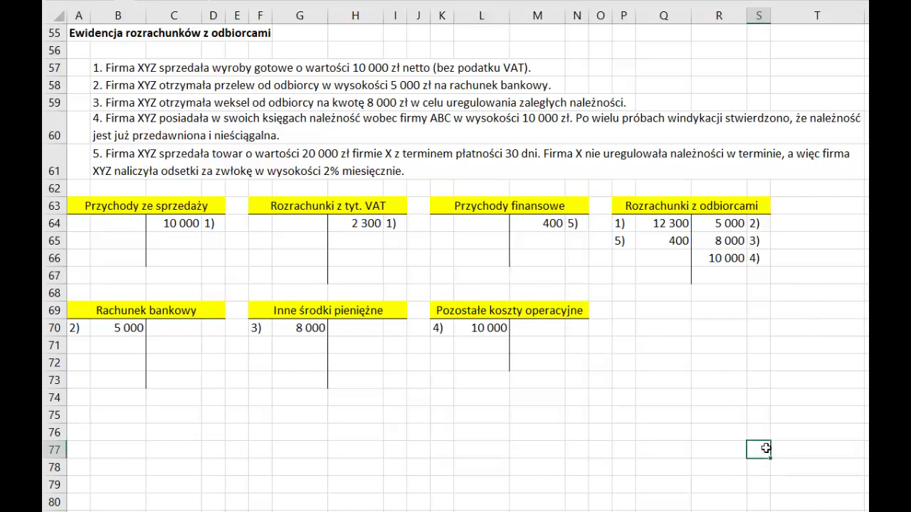